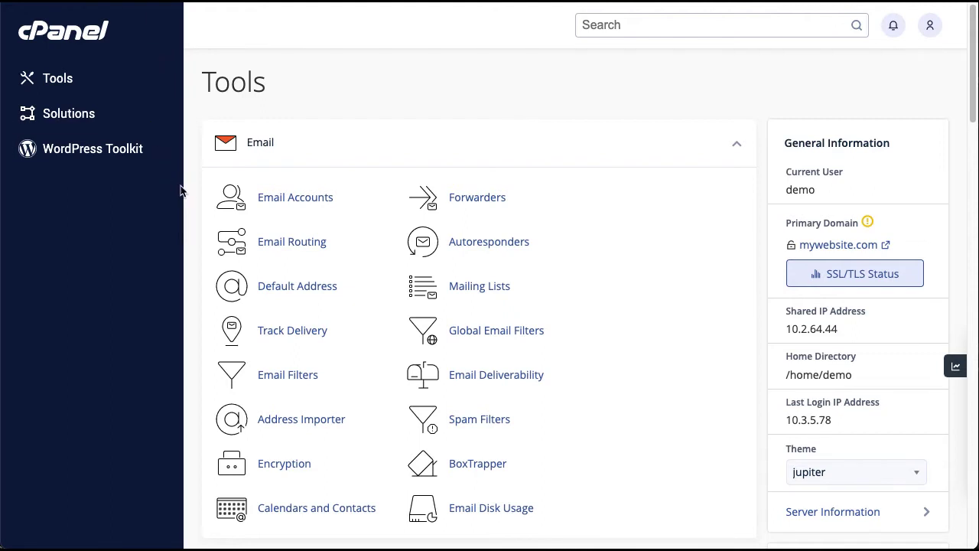
- Open WordPress Toolkit from the Domains section of cPanel Tools
scroll(191, 200, down, 2)
scroll(191, 201, down, 4)
scroll(191, 200, down, 3)
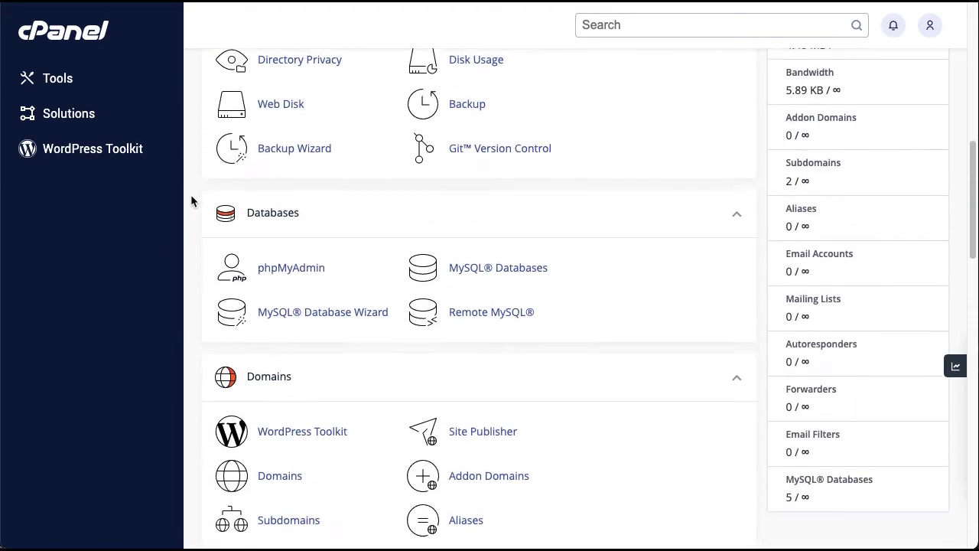
scroll(191, 200, down, 3)
scroll(191, 201, down, 1)
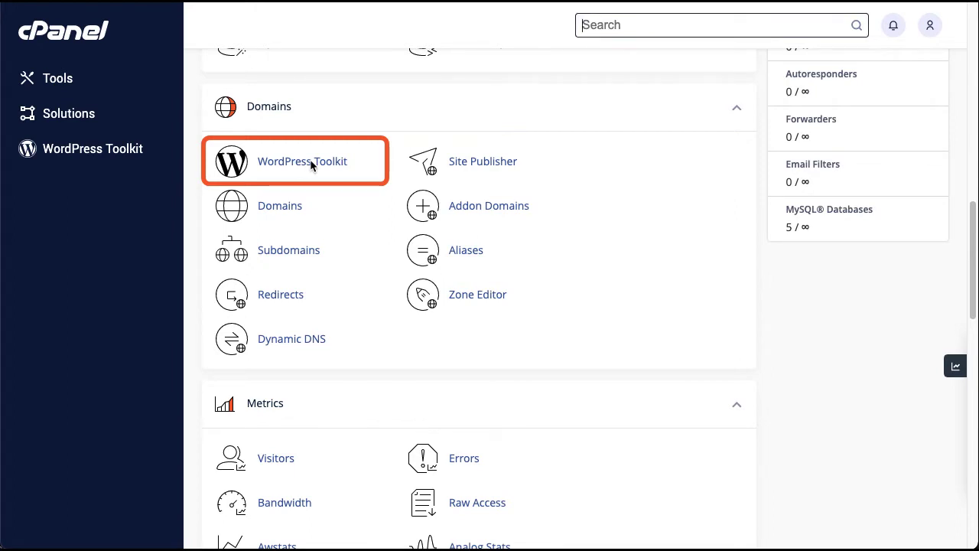
click(312, 165)
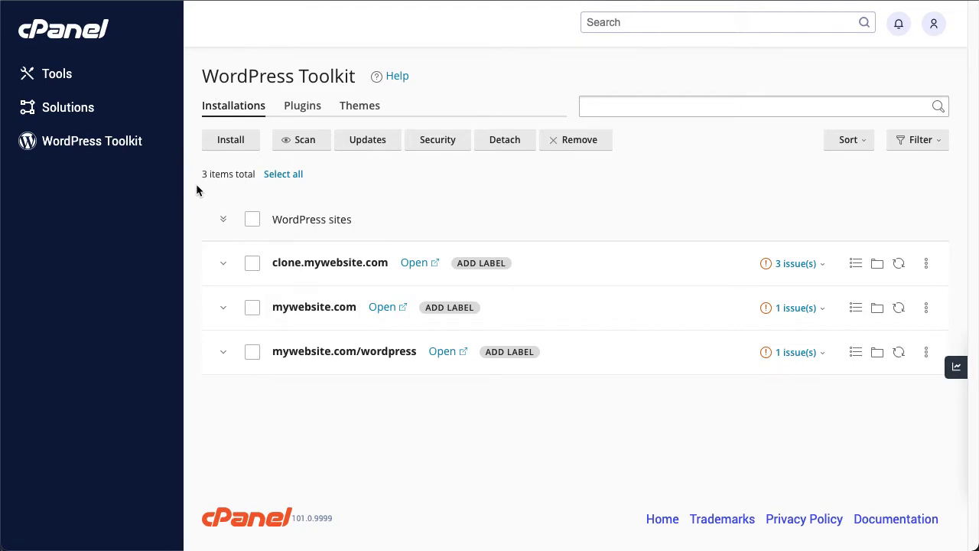
- Start a new install on mywebsite.com titled 'Bloggers Unite' with the WordPress Essentials set
click(229, 146)
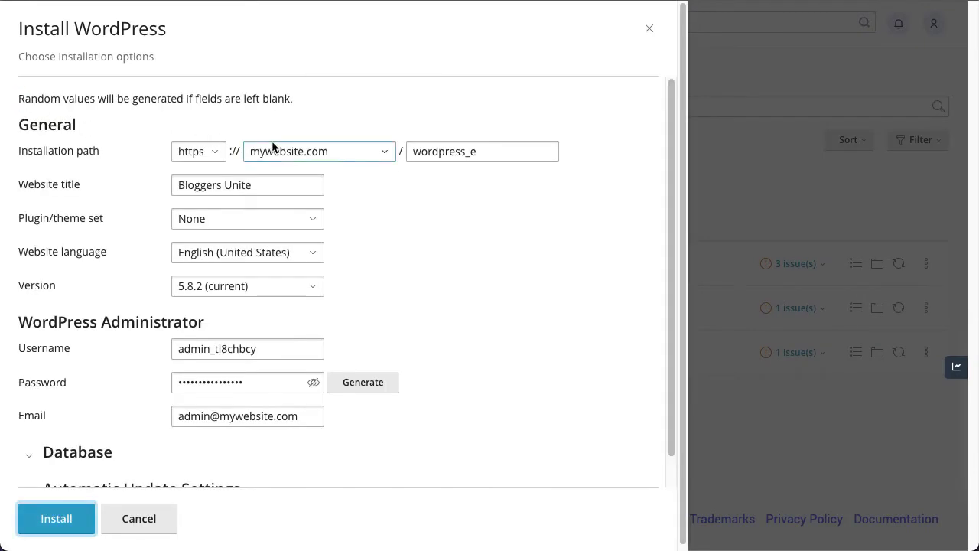
click(318, 153)
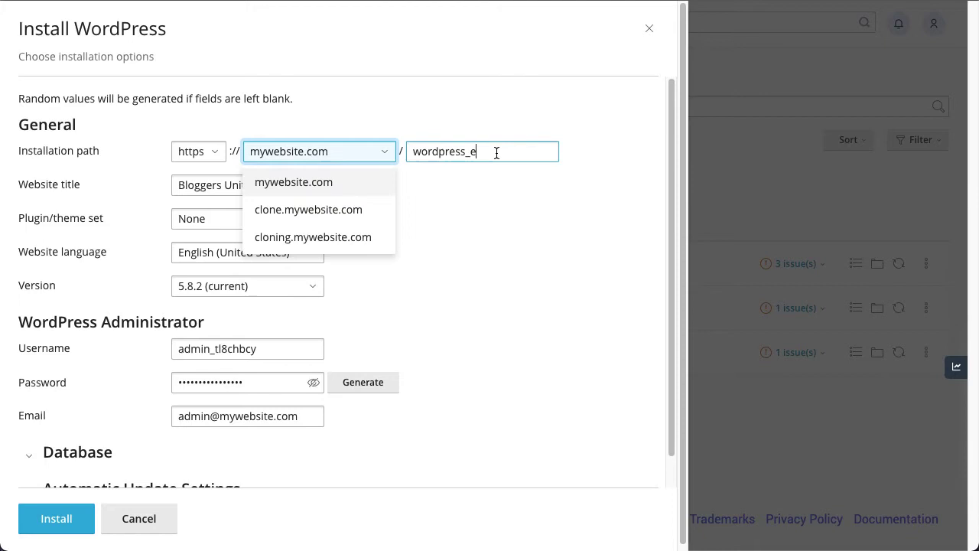
click(497, 152)
click(308, 182)
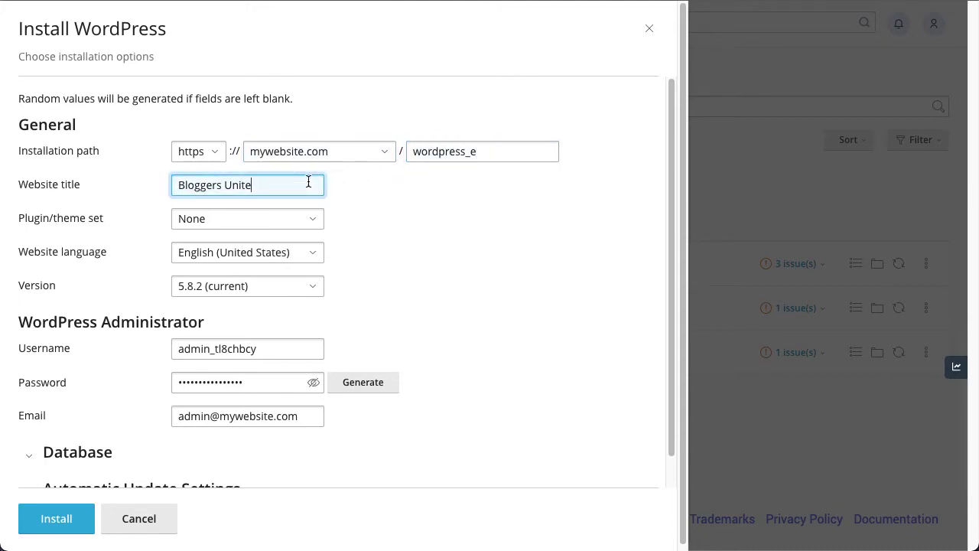
click(304, 219)
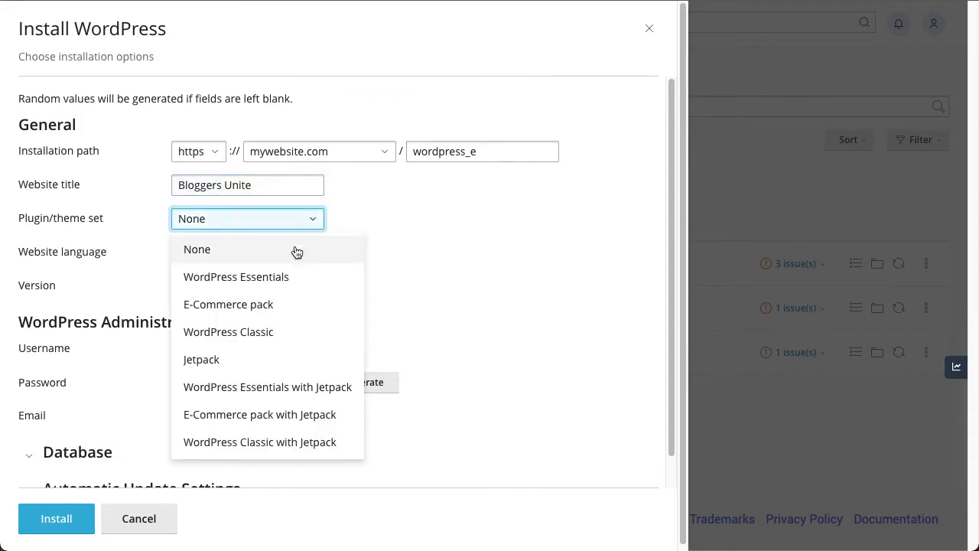
click(291, 277)
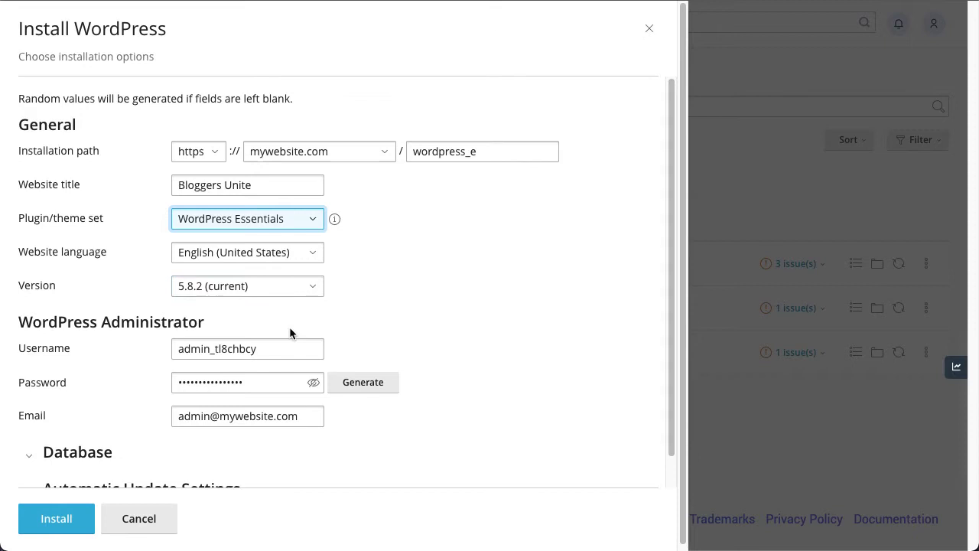
- Review the administrator username, password and email fields
click(247, 349)
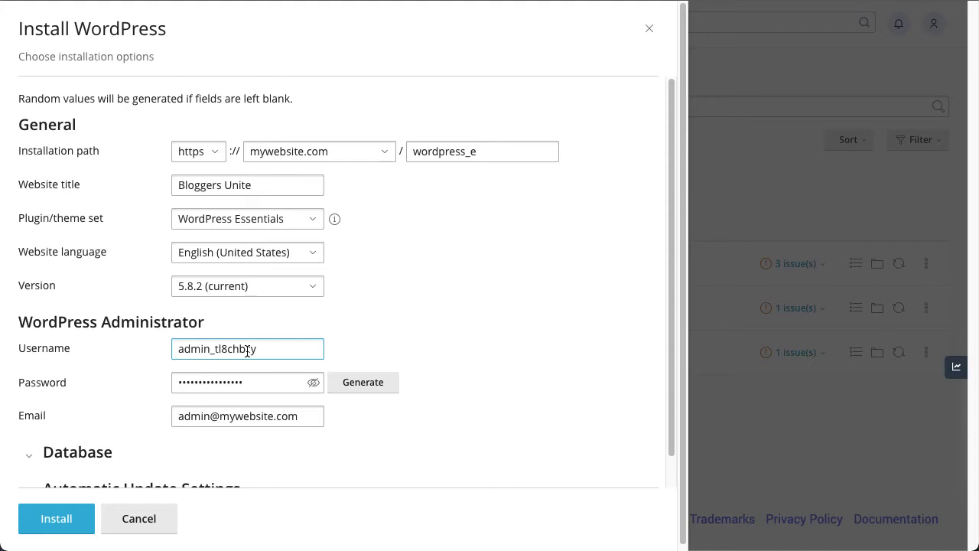
click(247, 381)
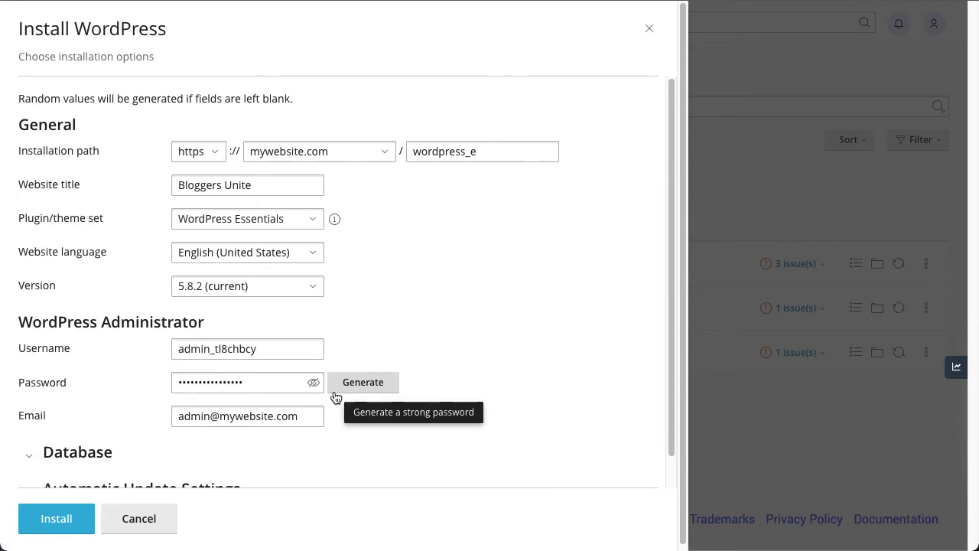
click(310, 413)
scroll(310, 414, down, 1)
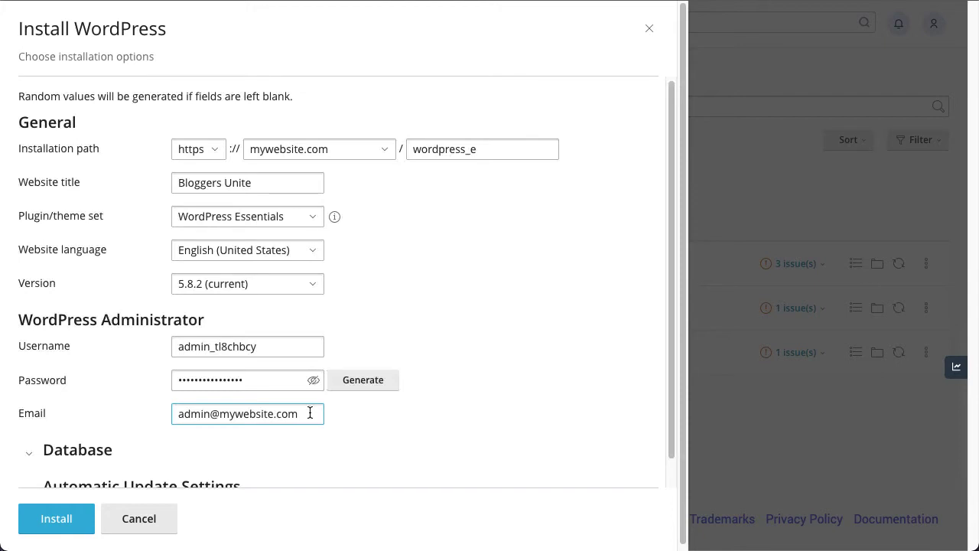
- Review the default database and automatic update settings, then submit the installation
scroll(310, 413, down, 1)
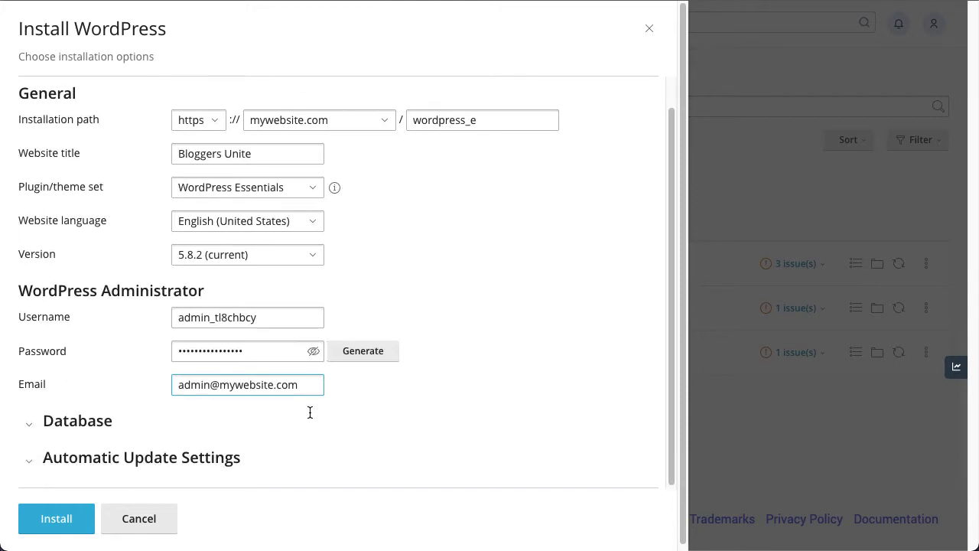
click(61, 422)
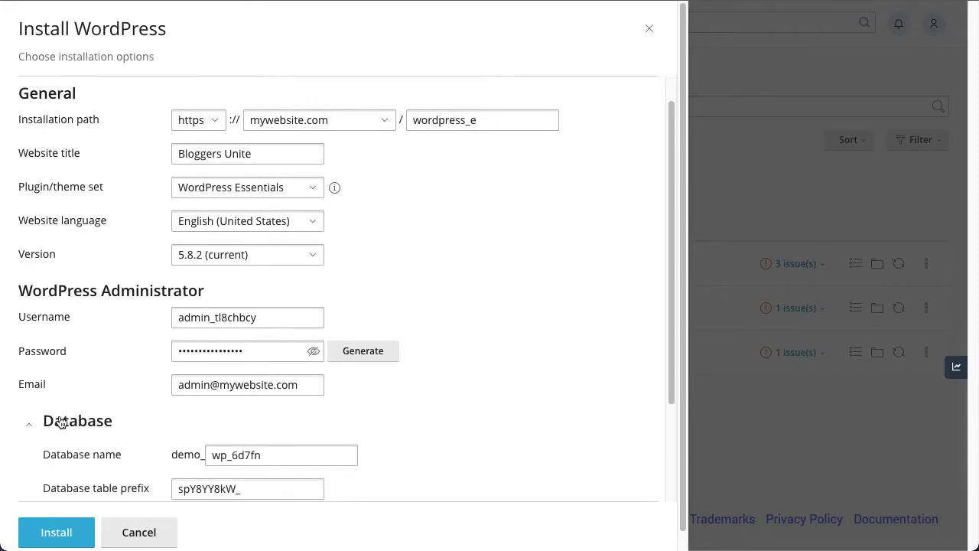
scroll(62, 422, down, 3)
scroll(61, 422, down, 1)
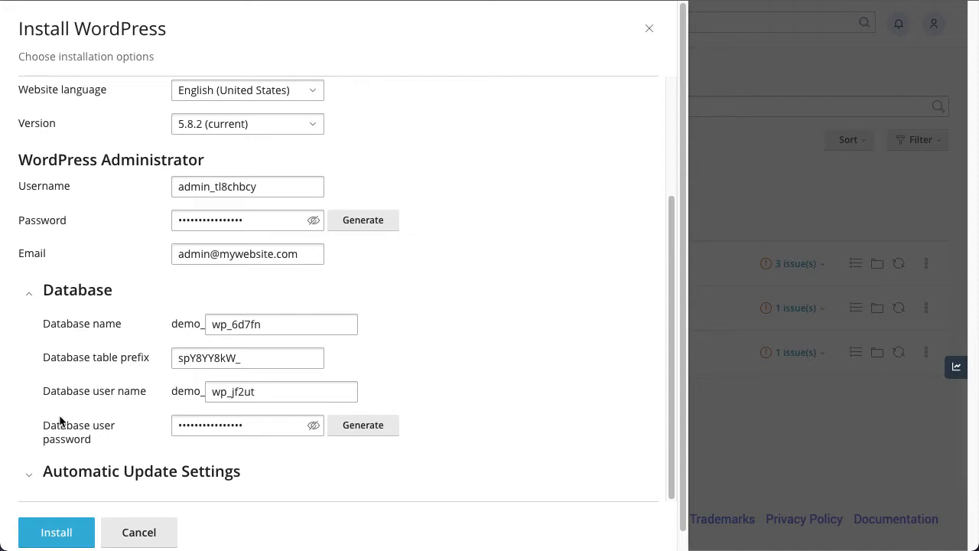
click(89, 289)
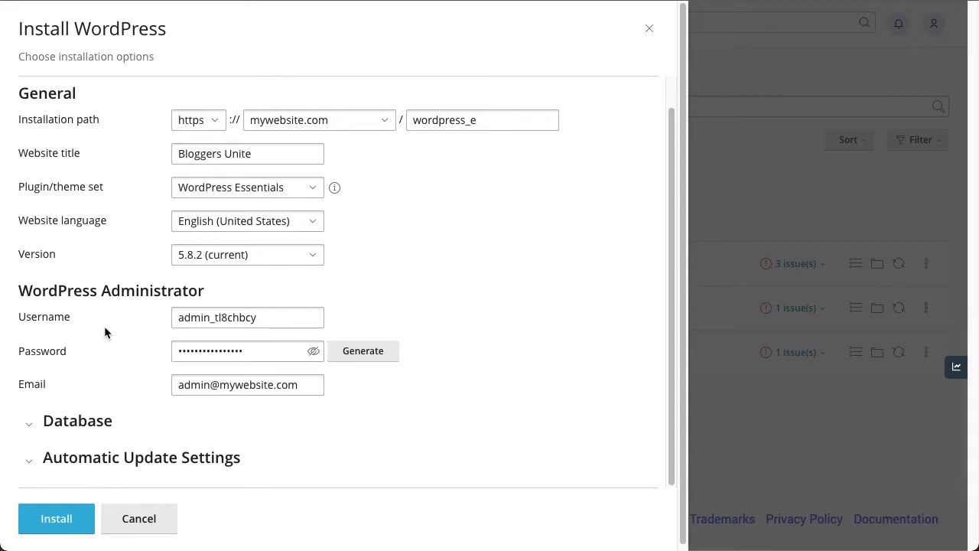
click(134, 460)
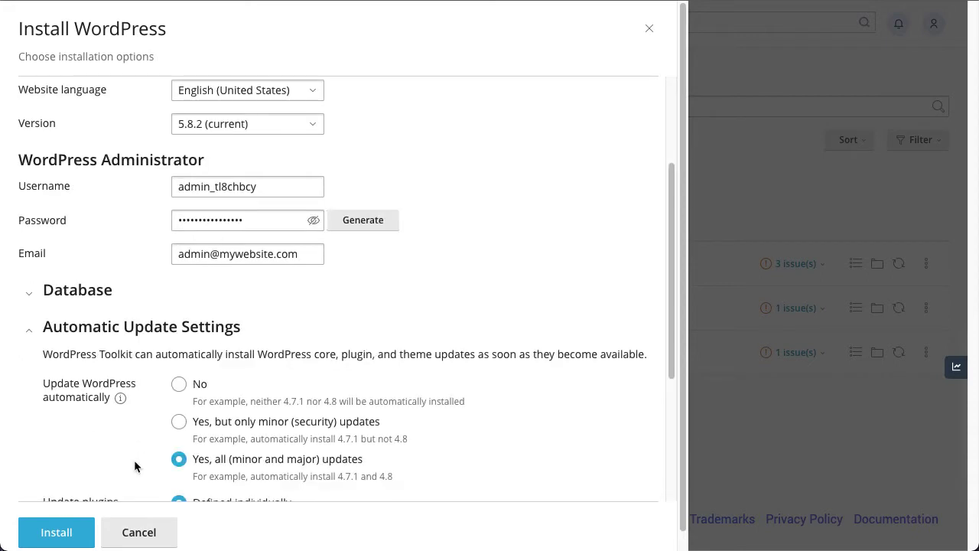
scroll(134, 463, down, 3)
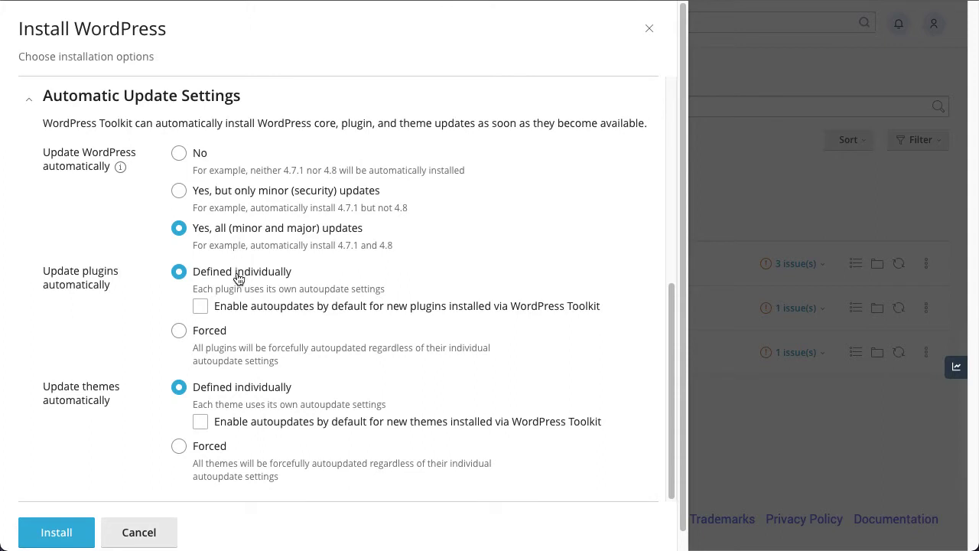
click(61, 535)
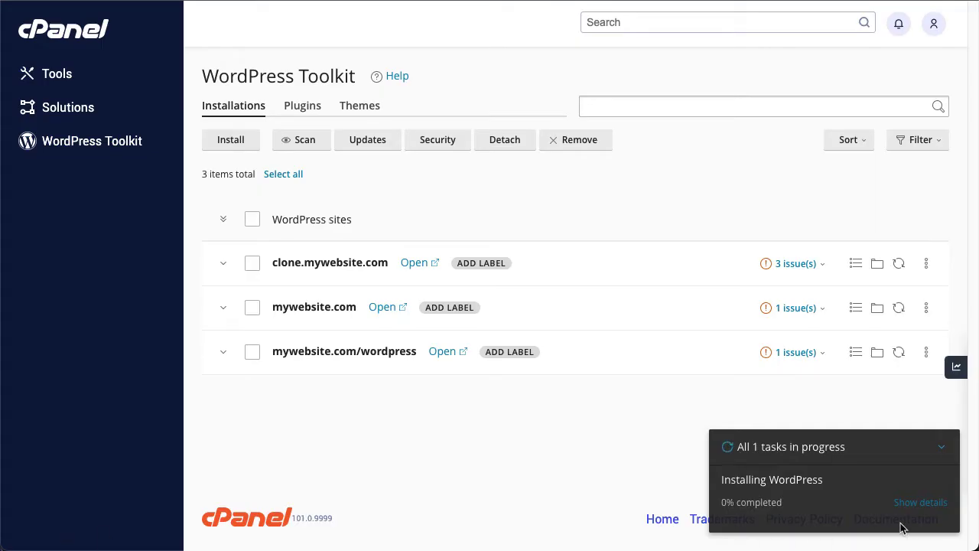
- Show the installation task details and wait for Installation Complete
click(917, 506)
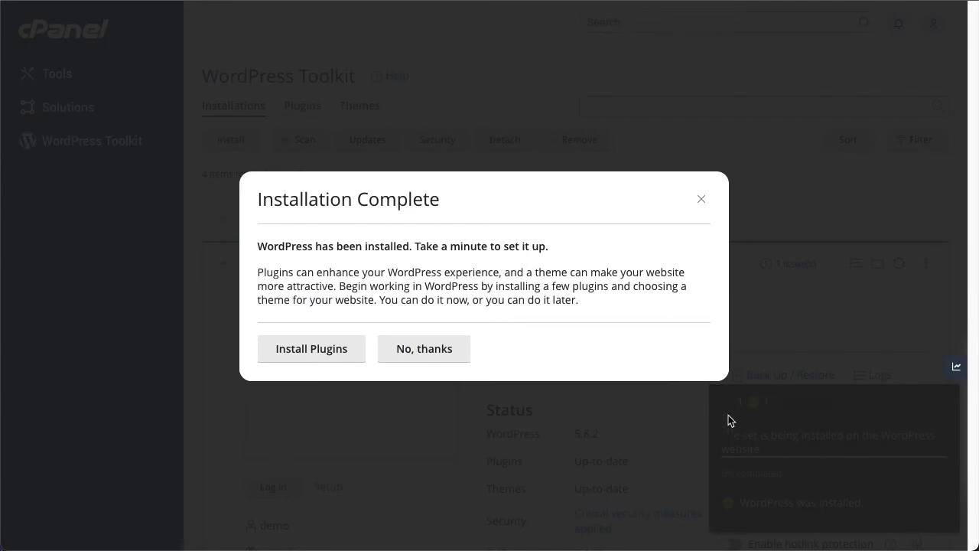
- Search the plugin catalog for 'blocks' and install the Gutenberg Blocks plugin
click(312, 349)
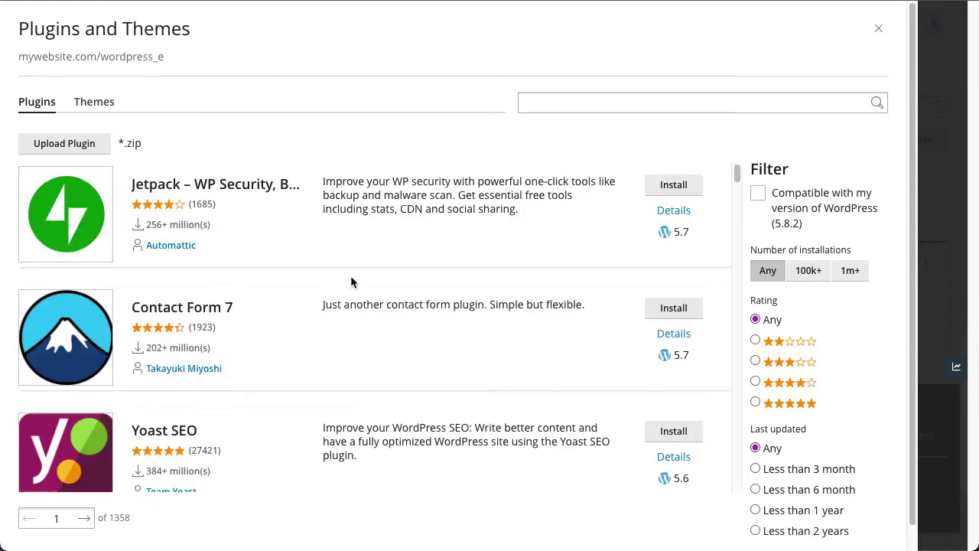
click(583, 106)
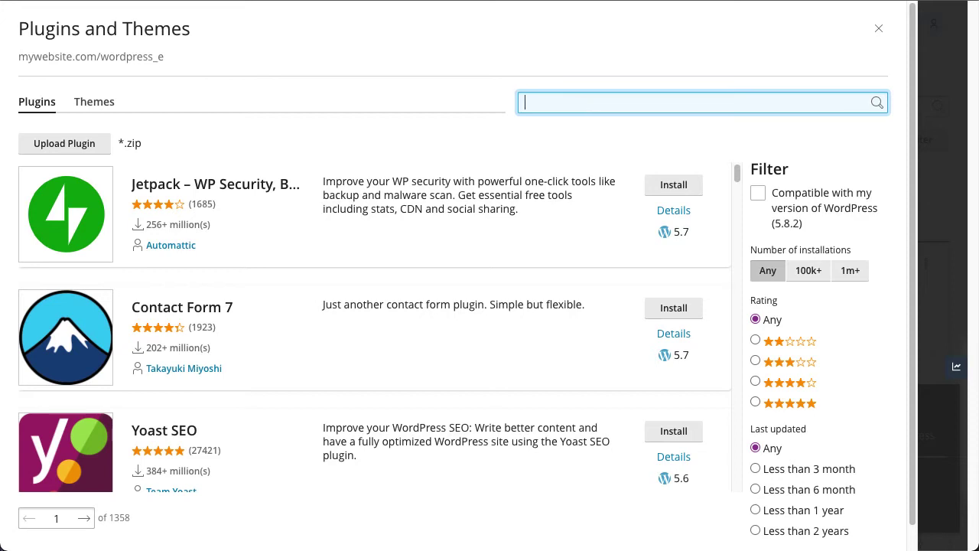
text(block)
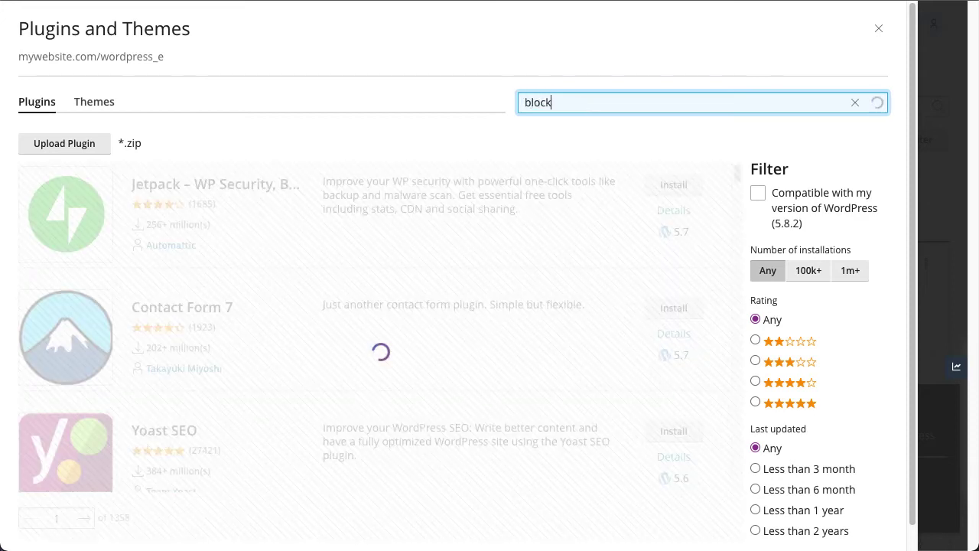
text(s)
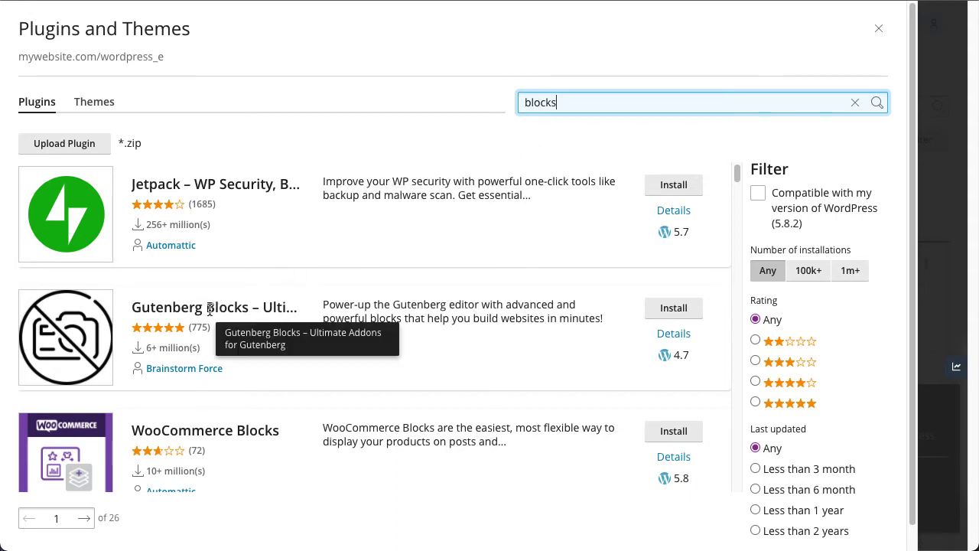
click(663, 309)
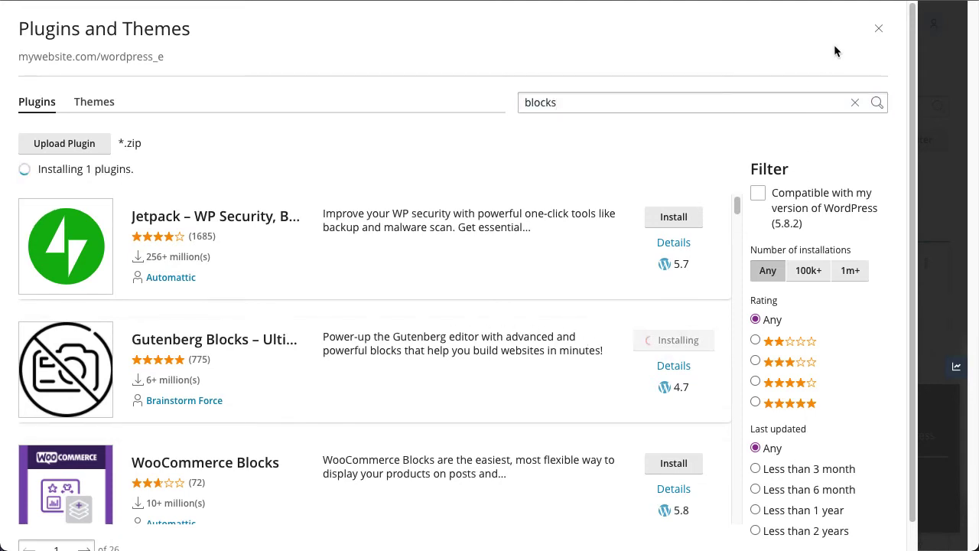
- Close the plugins window and switch Smart Update on in the site dashboard
click(878, 28)
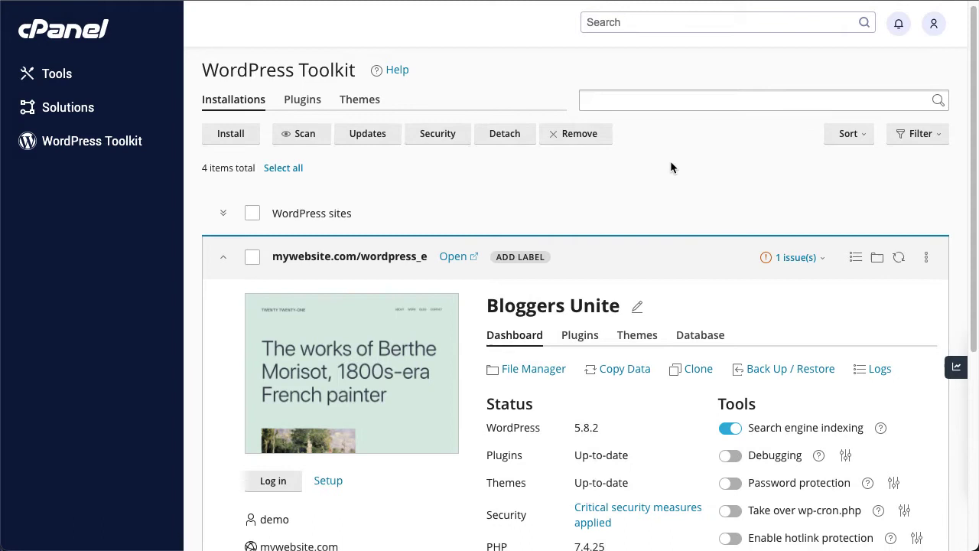
scroll(671, 168, down, 2)
scroll(672, 168, down, 1)
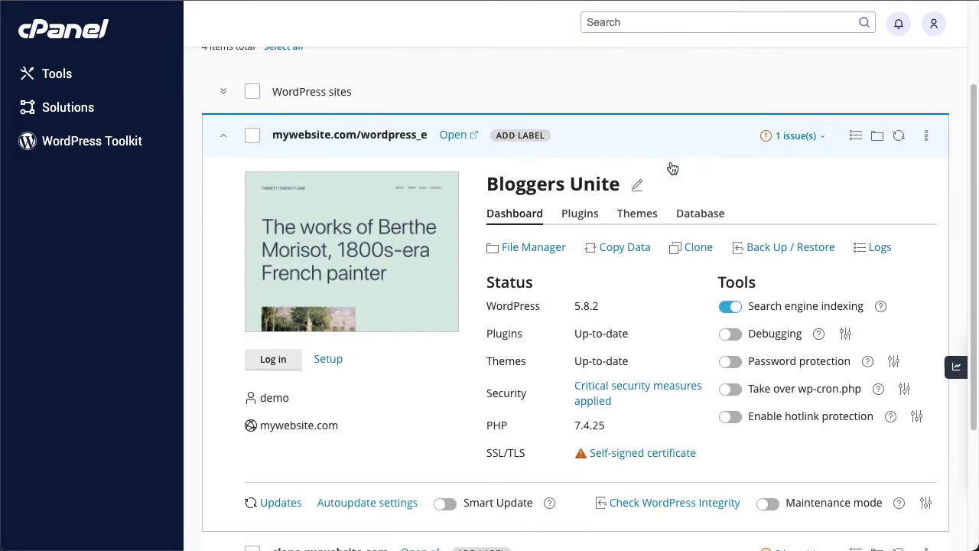
scroll(671, 167, down, 1)
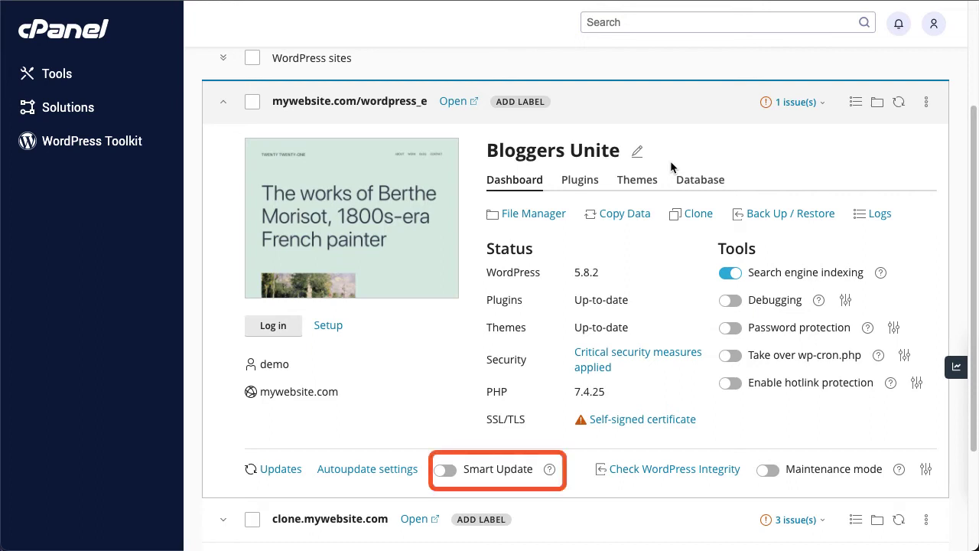
click(446, 473)
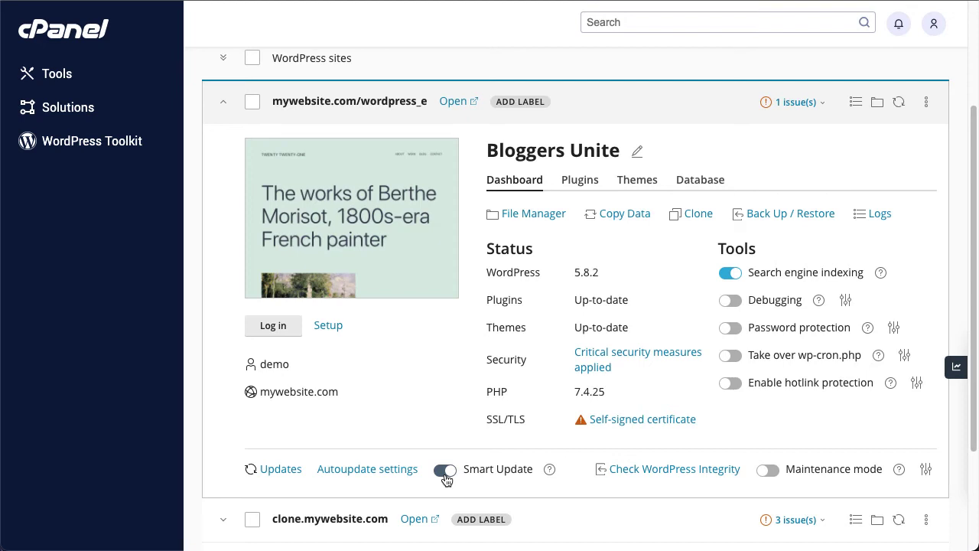
- Re-check the security status, then select and apply all security measures
click(591, 373)
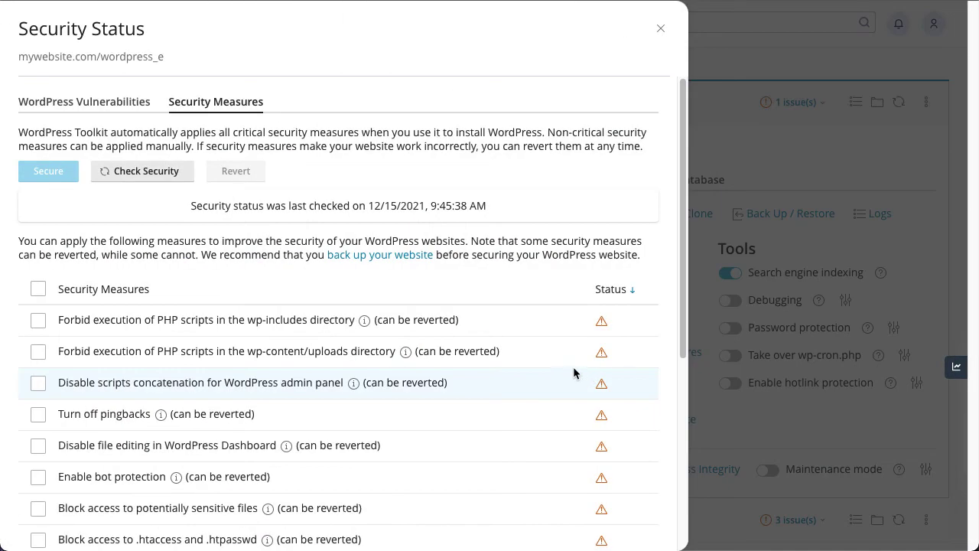
click(106, 176)
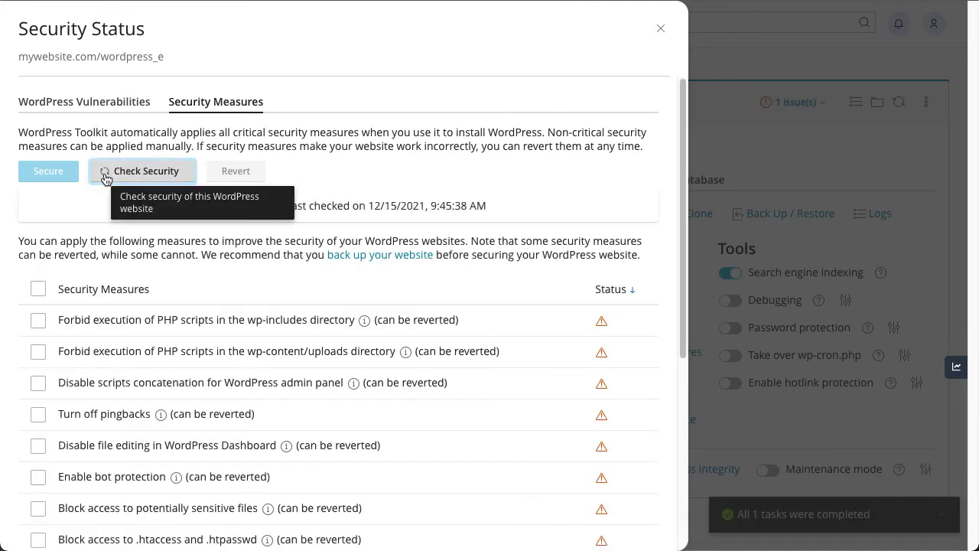
scroll(168, 299, down, 1)
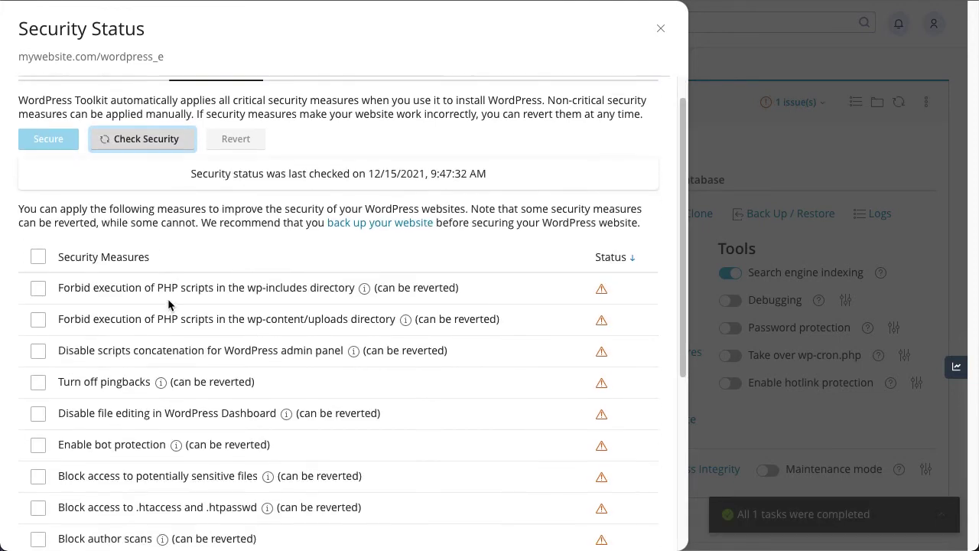
scroll(168, 304, up, 1)
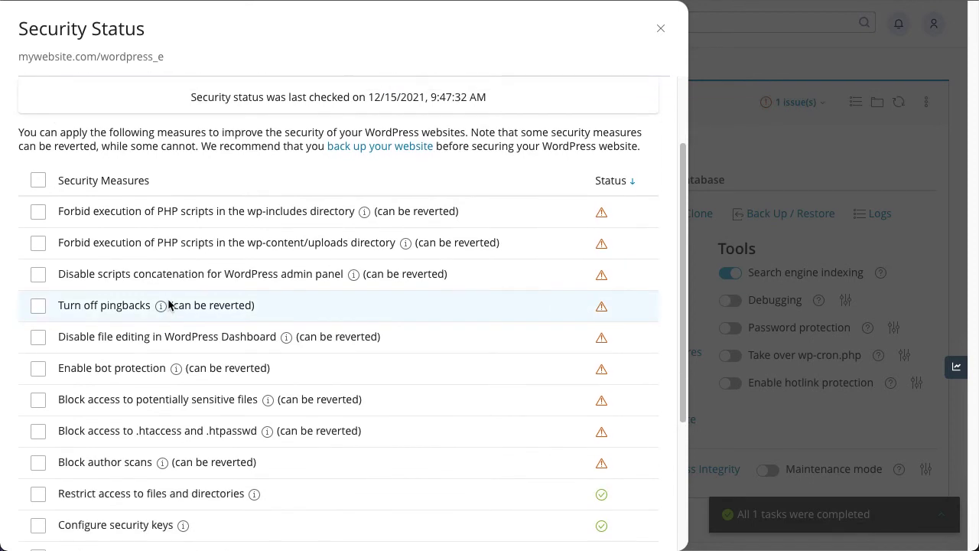
click(38, 288)
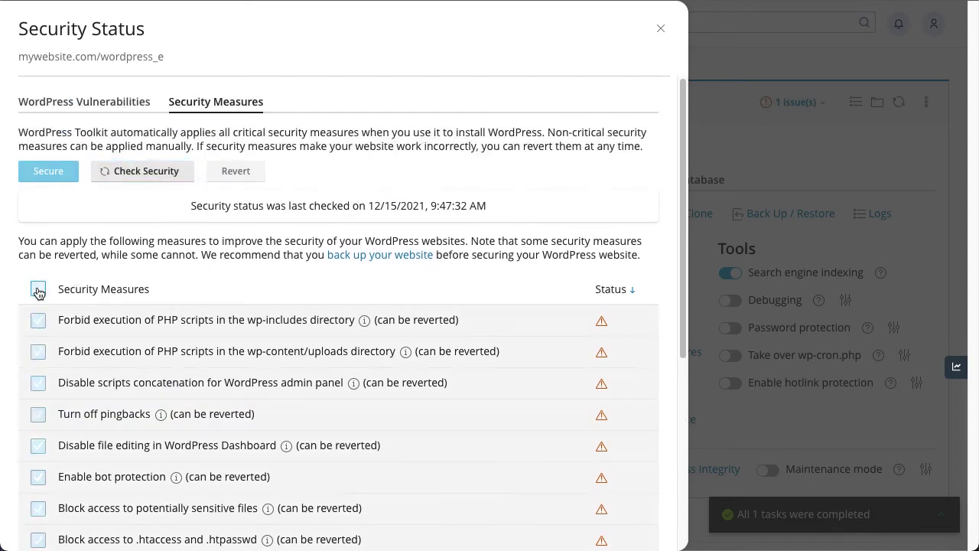
click(49, 173)
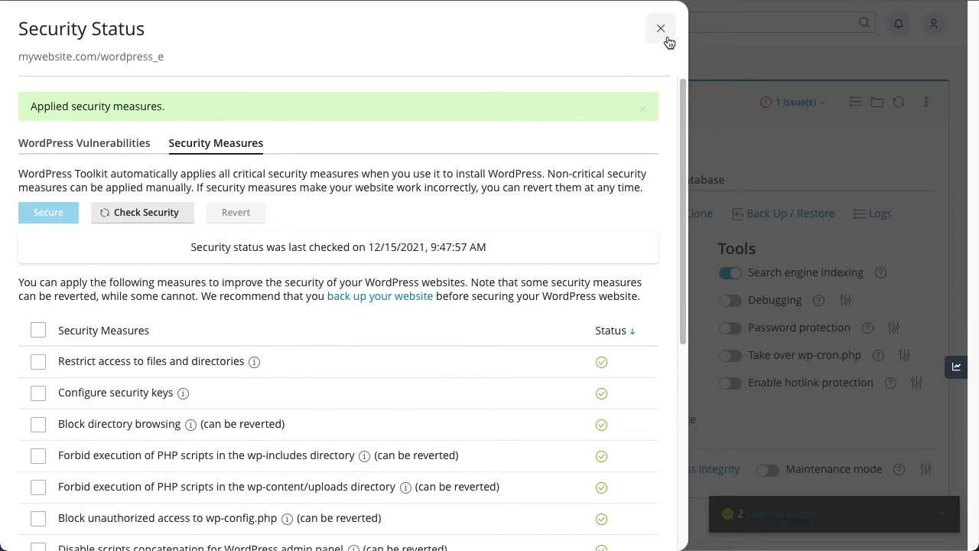
click(668, 35)
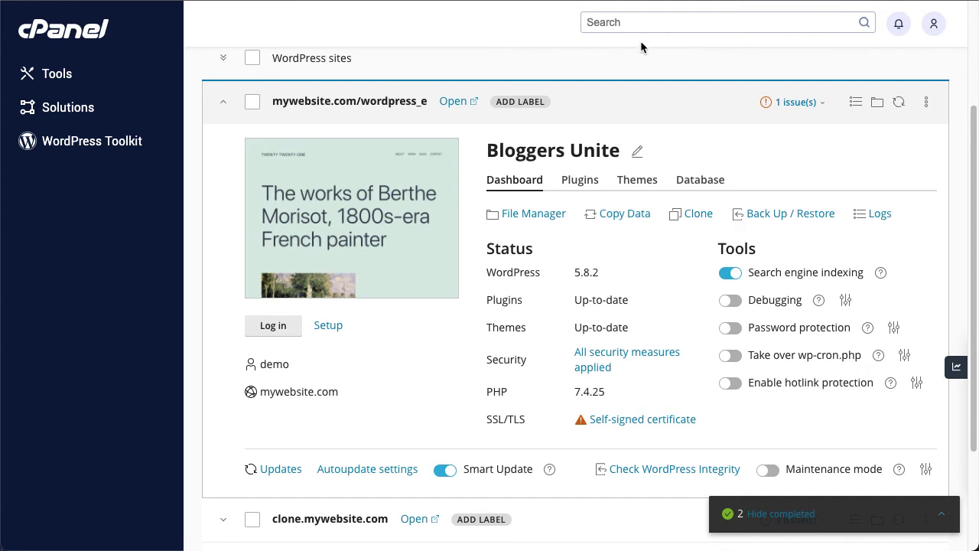
- Log in to the site's WordPress admin dashboard
click(274, 325)
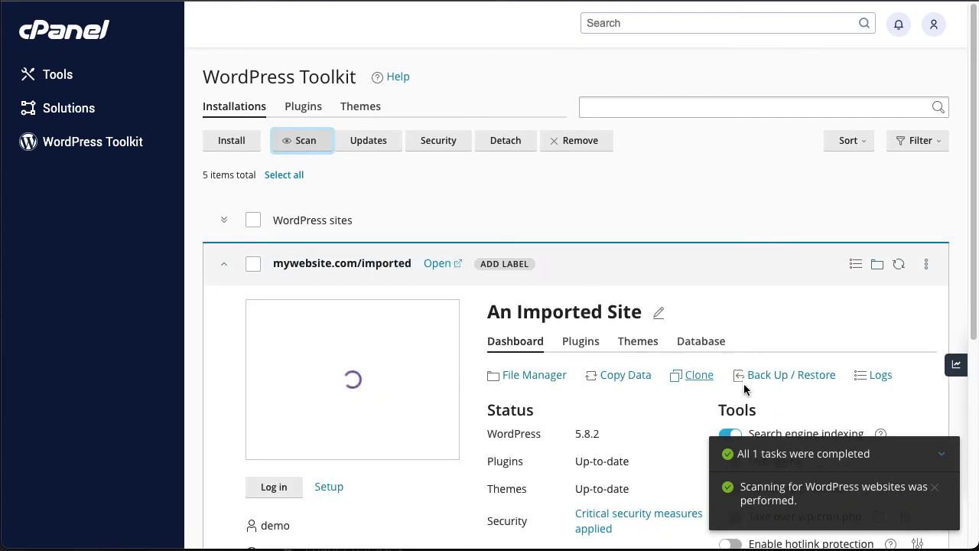
- Dismiss the scan notice and run Update Site URL for An Imported Site
click(938, 491)
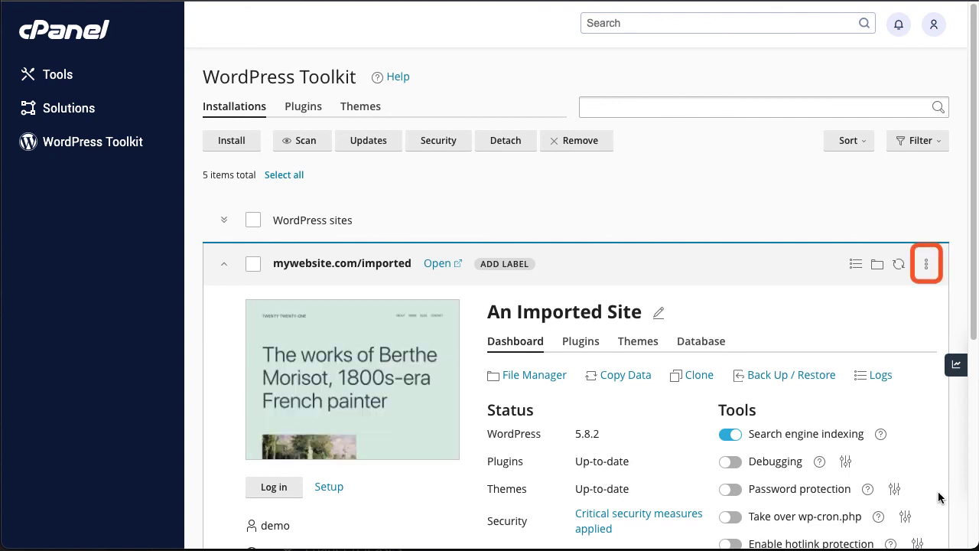
click(928, 266)
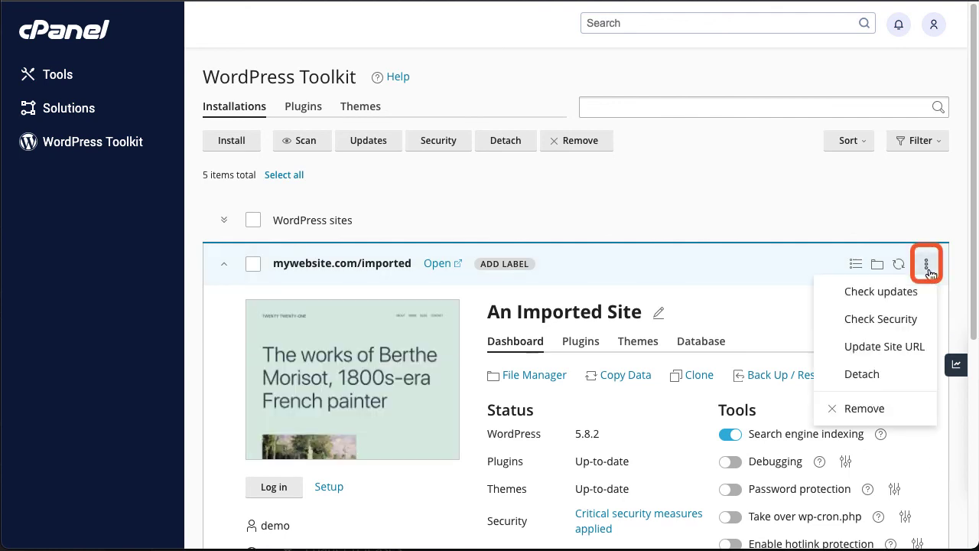
click(908, 349)
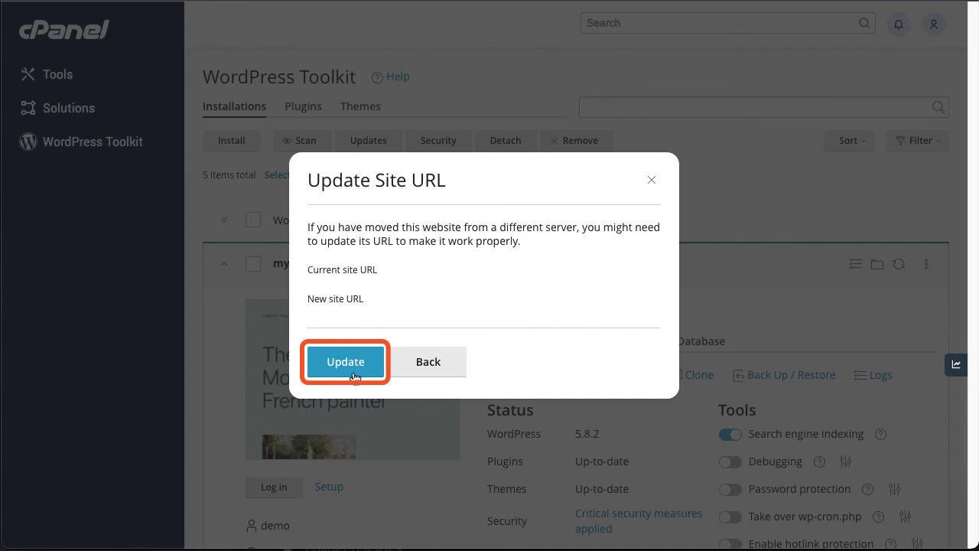
click(354, 375)
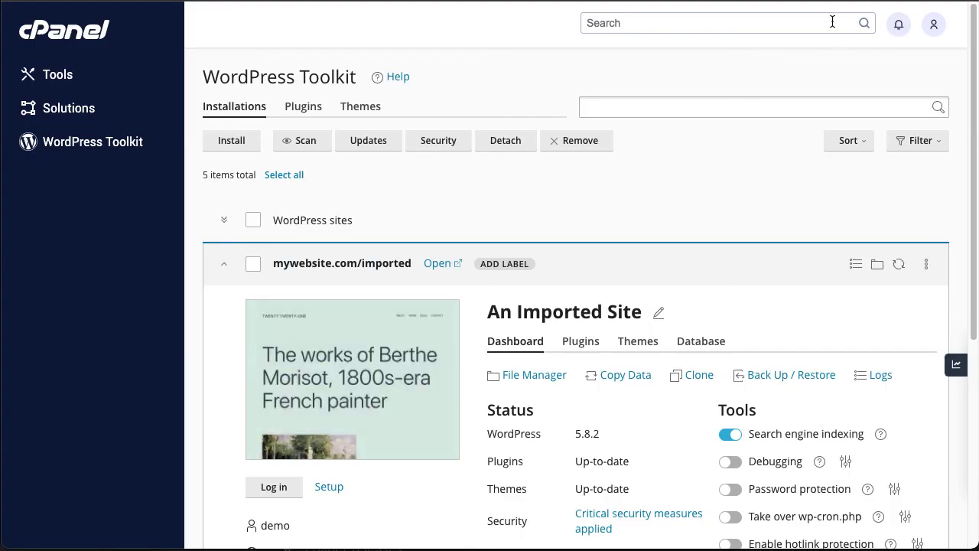